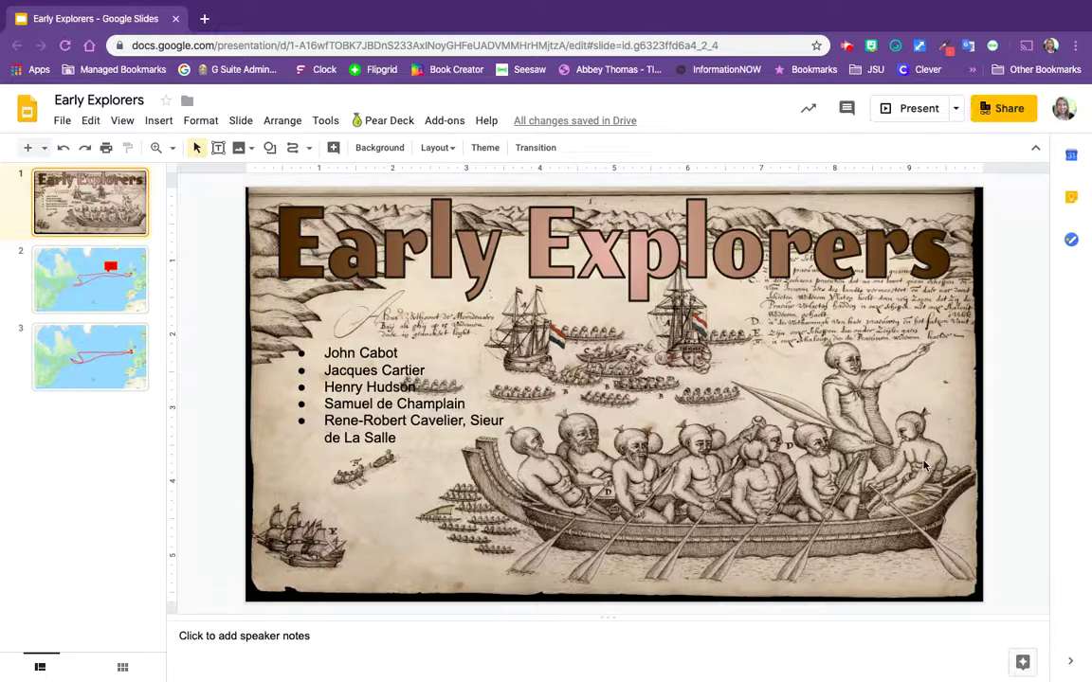
# Draw a rounded rectangle on slide 1 that covers the bulleted list of explorers.
pyautogui.click(271, 150)
pyautogui.moveTo(293, 176)
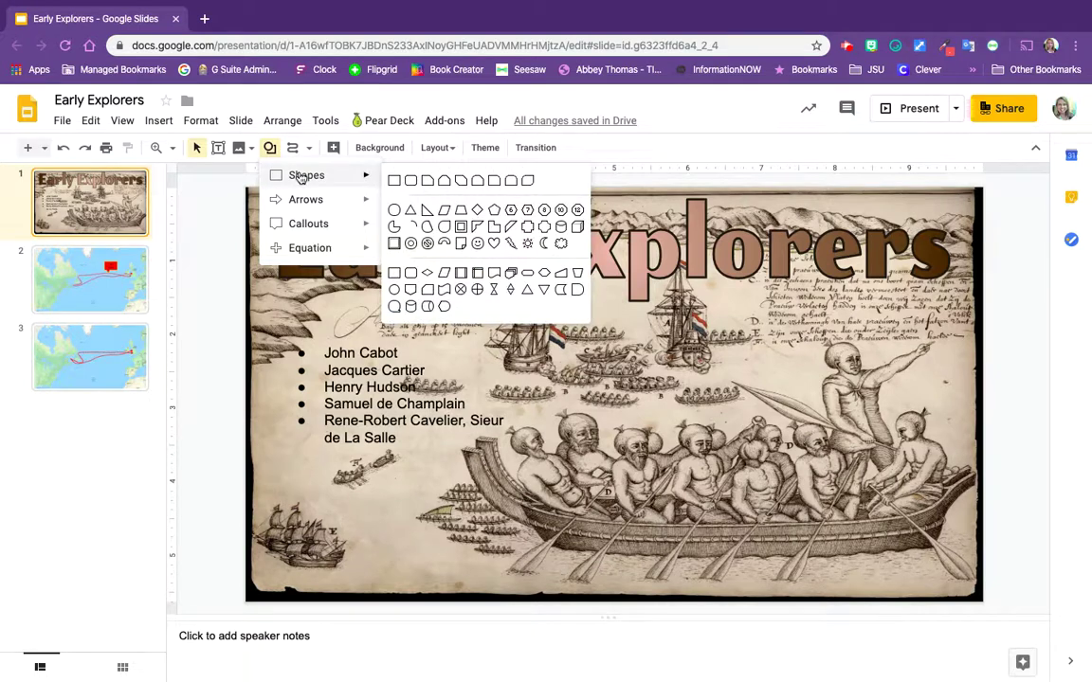
pyautogui.click(398, 182)
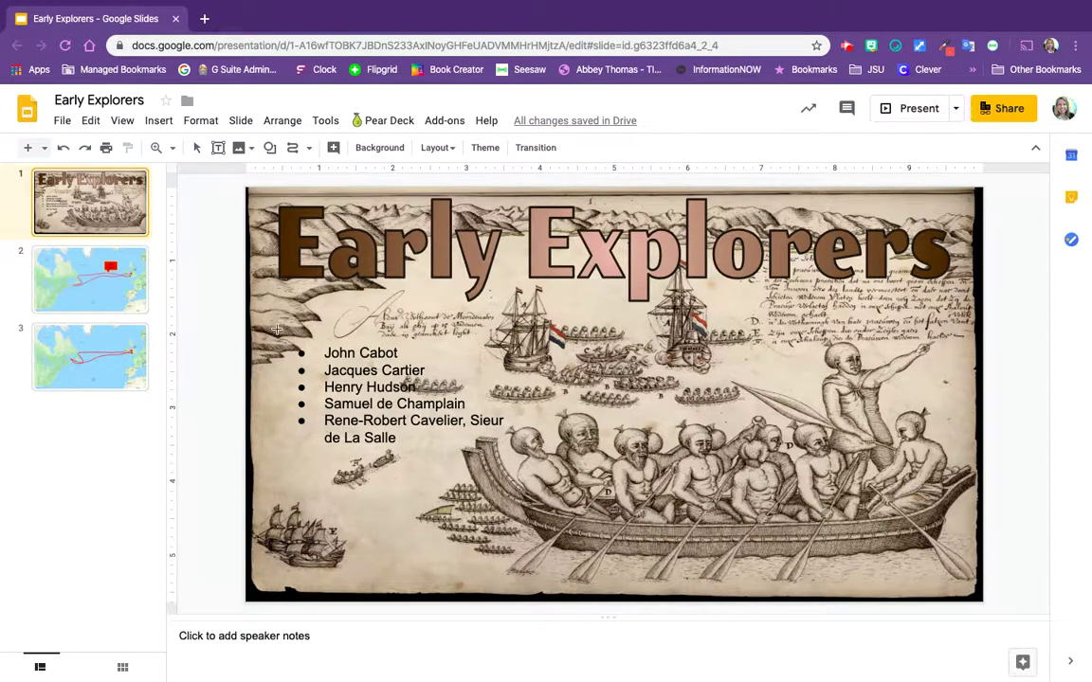
pyautogui.moveTo(277, 329); pyautogui.dragTo(529, 474)
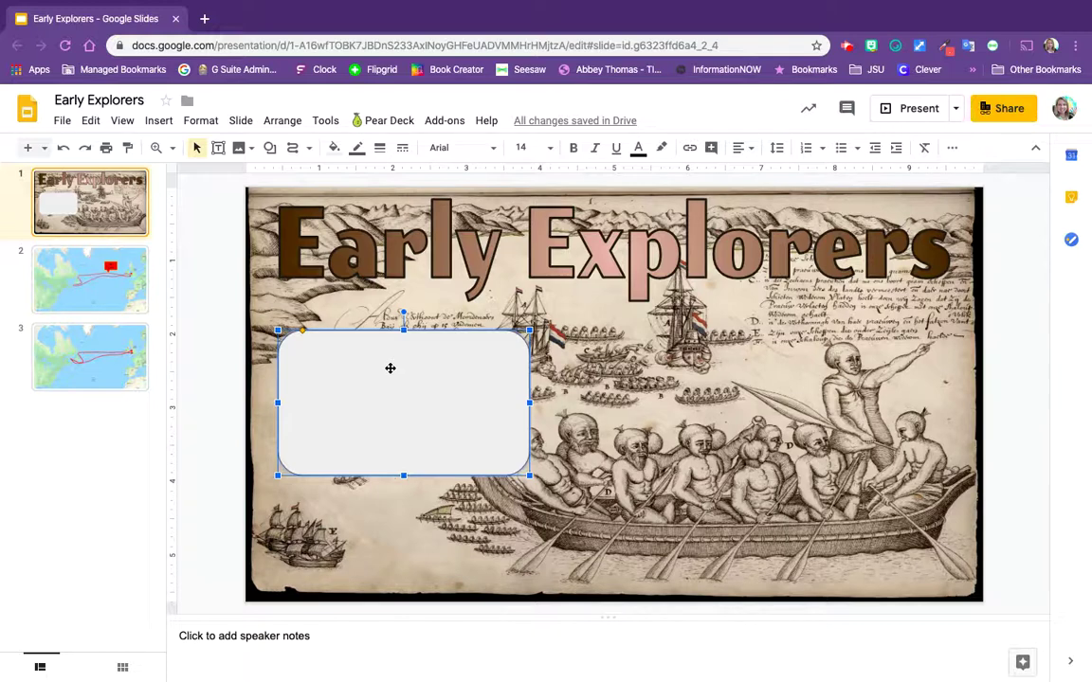
# Send the rounded rectangle to the back so it sits behind the explorer list.
pyautogui.click(285, 121)
pyautogui.moveTo(309, 155)
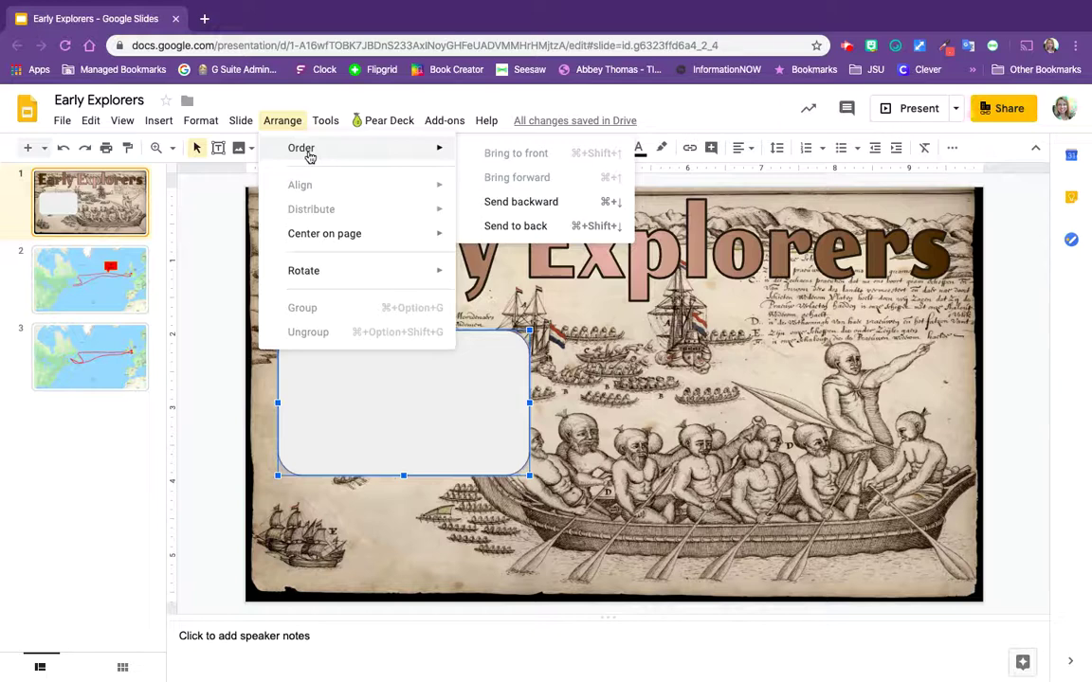
pyautogui.click(509, 227)
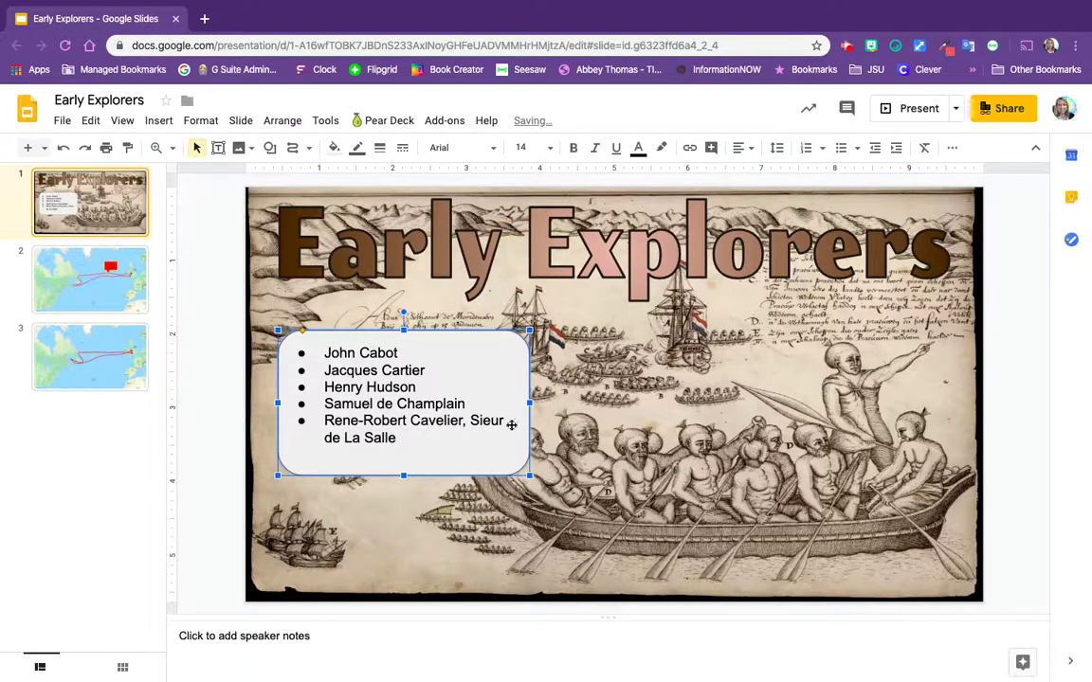
pyautogui.rightClick(515, 462)
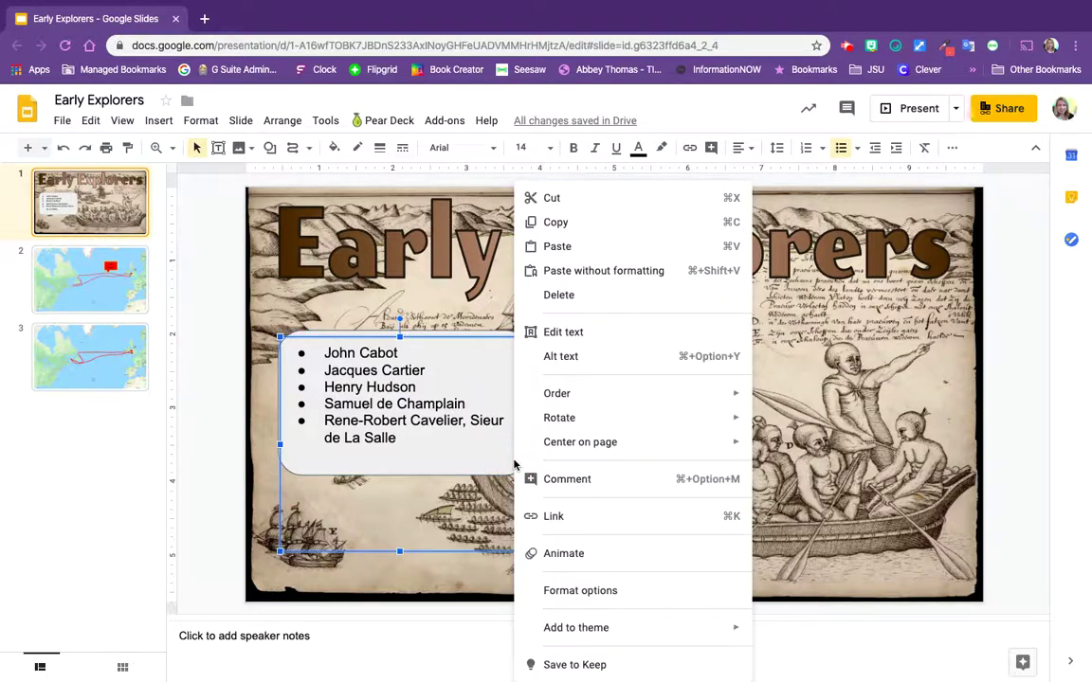
pyautogui.click(479, 334)
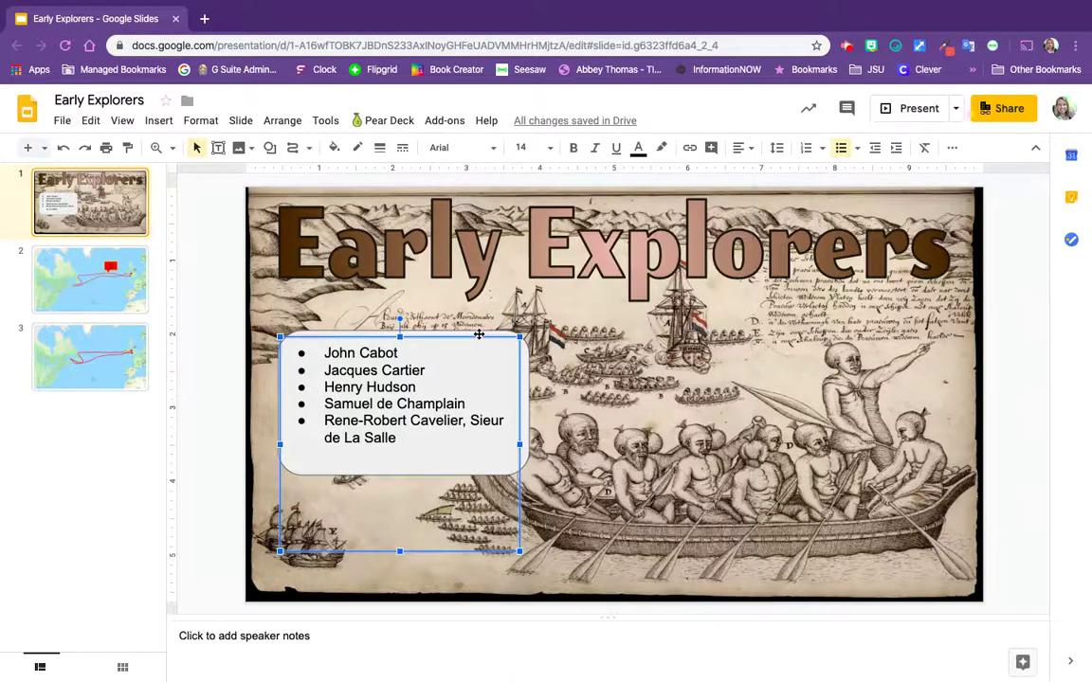
pyautogui.rightClick(476, 332)
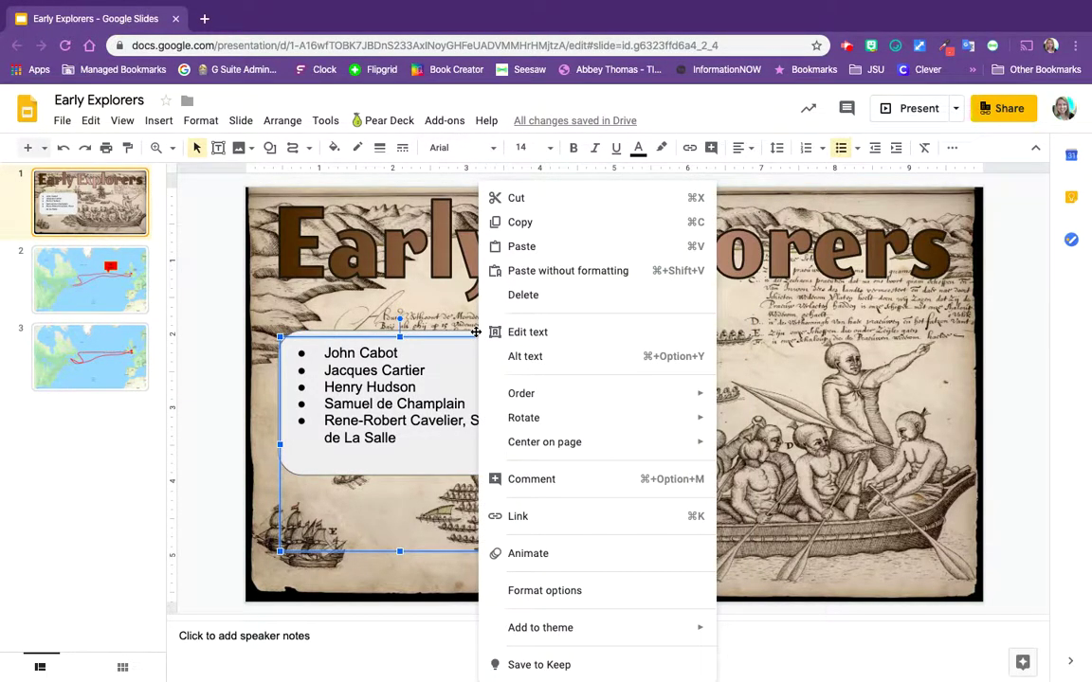
pyautogui.rightClick(476, 333)
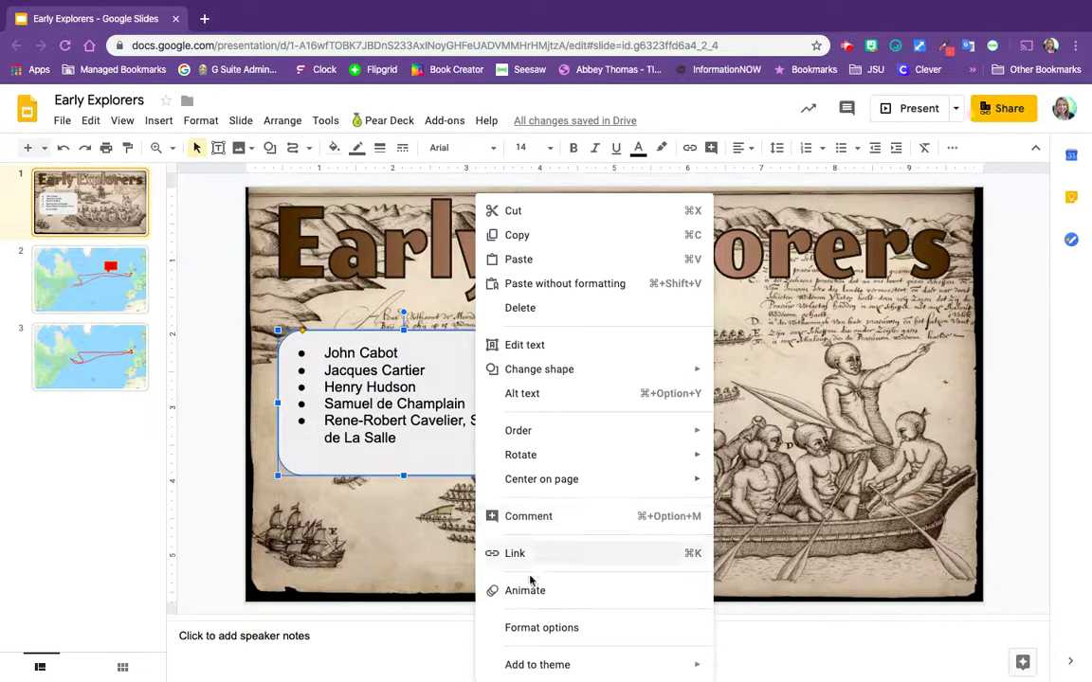
pyautogui.moveTo(550, 429)
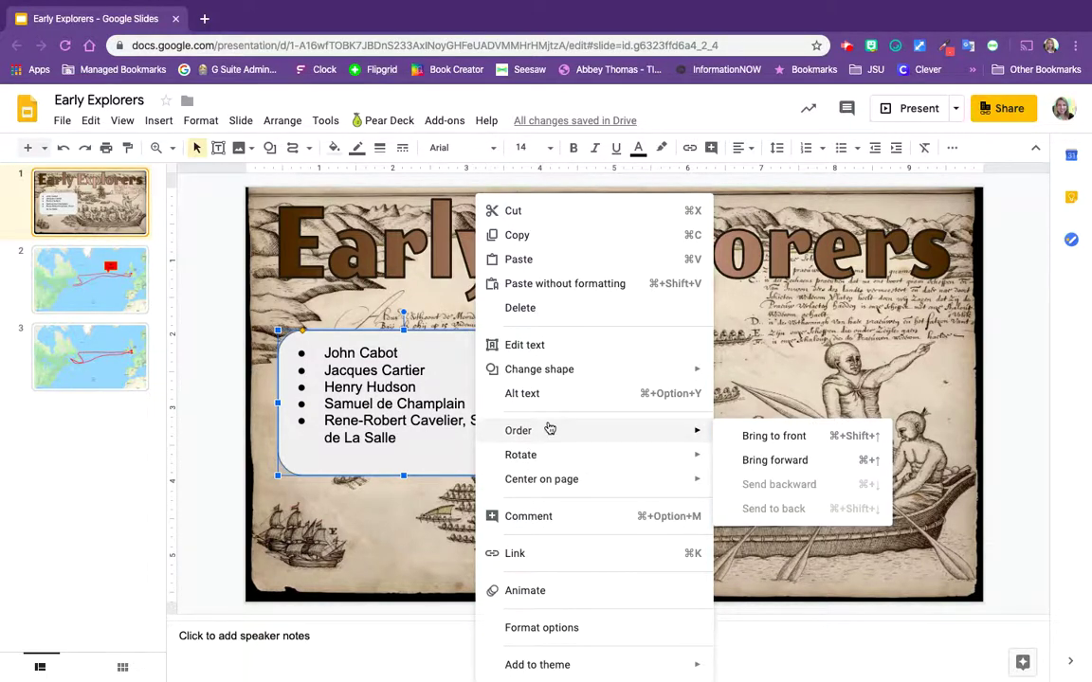
pyautogui.click(211, 432)
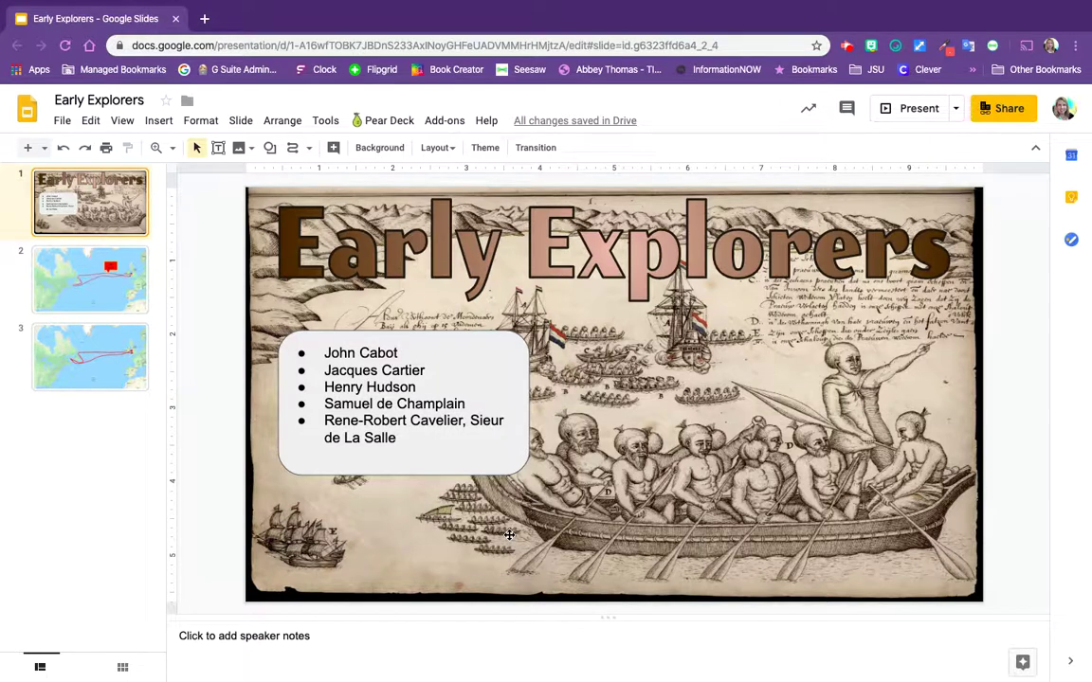
# Move the explorer list's text box slightly lower within the rounded rectangle.
pyautogui.click(436, 419)
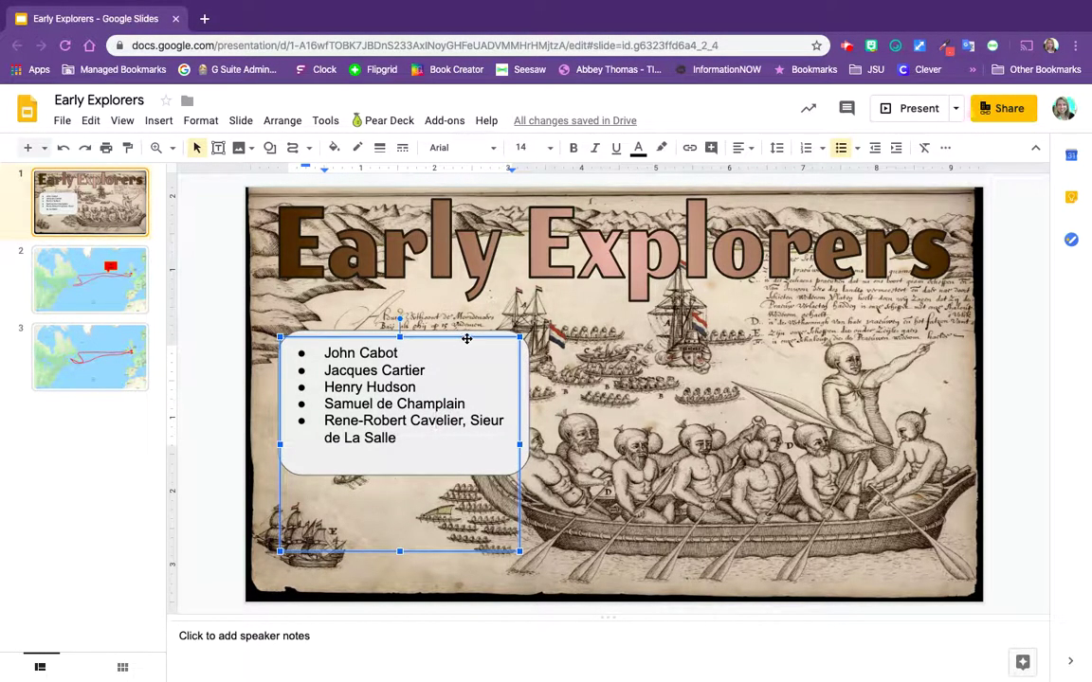
pyautogui.moveTo(469, 337); pyautogui.dragTo(468, 354)
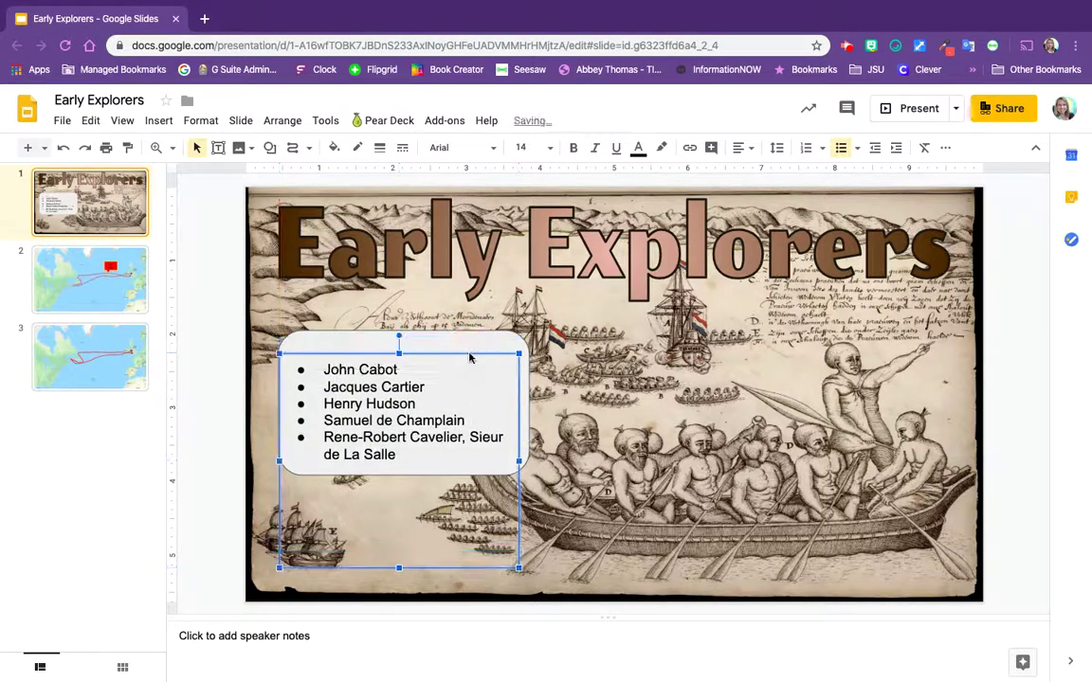
# Fill the rounded rectangle with the custom dark brown and make the fill partly transparent, giving #422303a8.
pyautogui.click(362, 347)
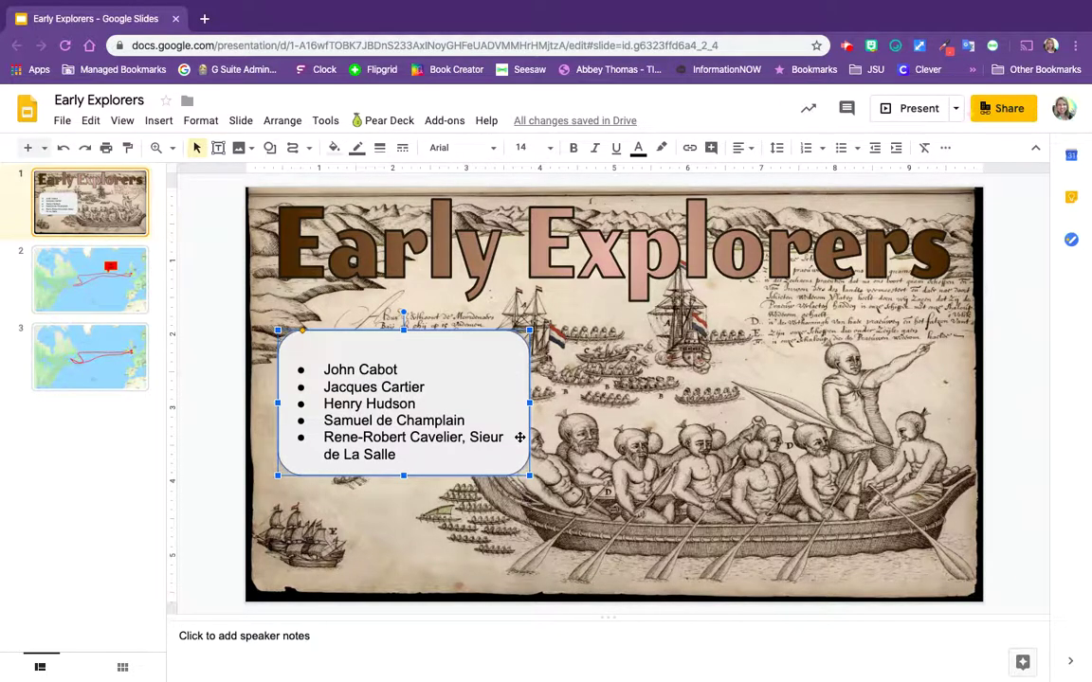
pyautogui.click(335, 149)
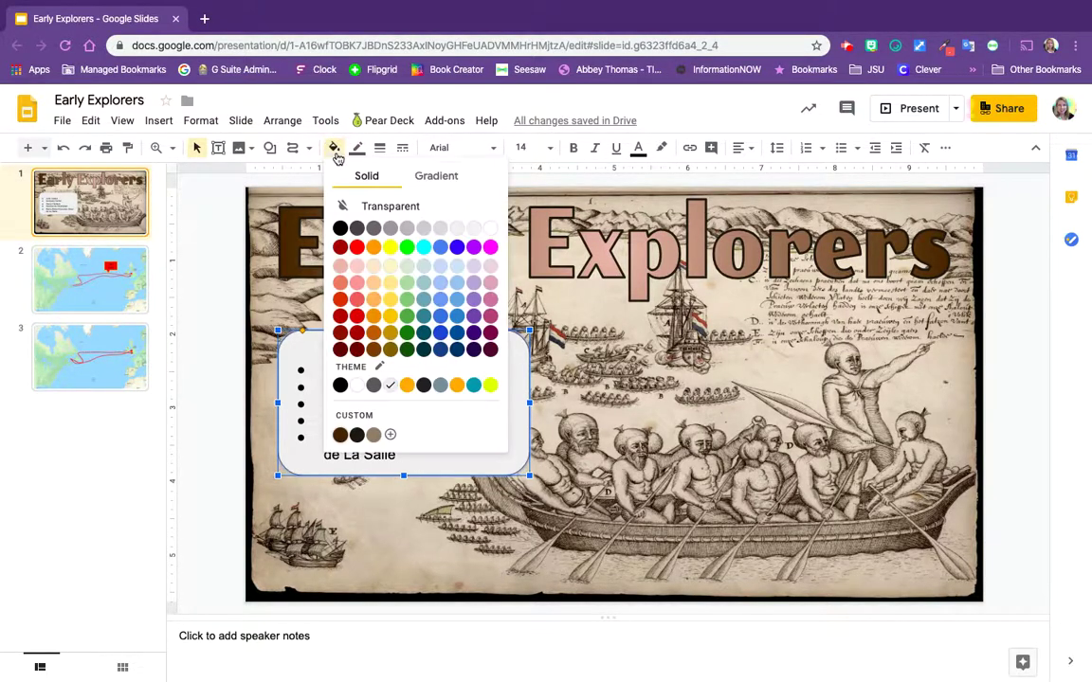
pyautogui.click(341, 436)
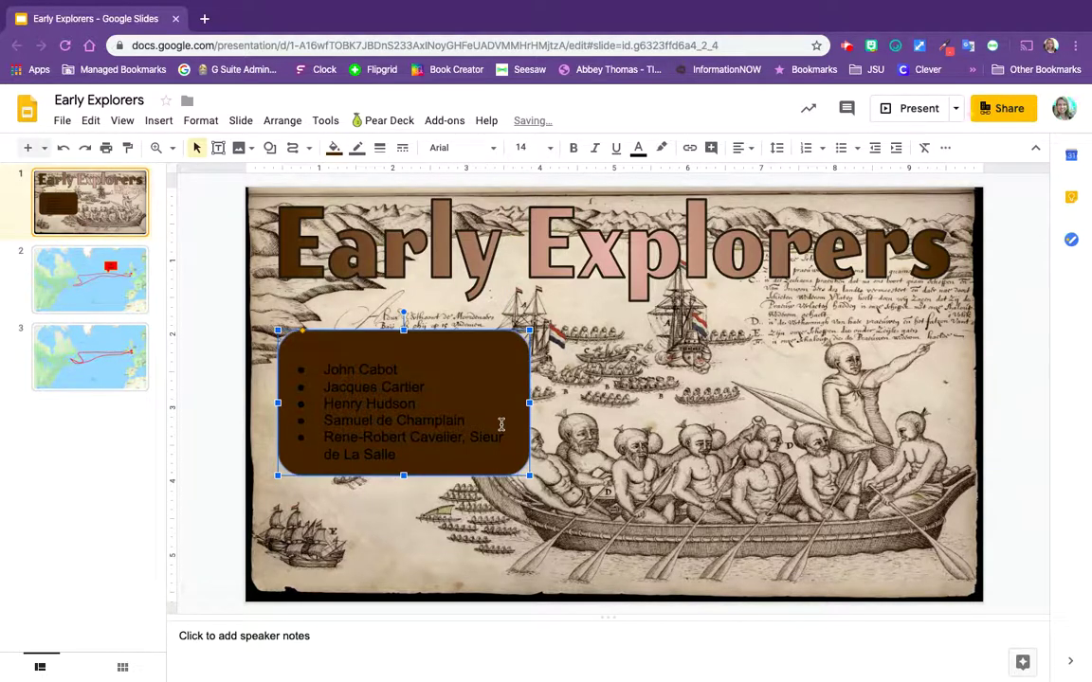
pyautogui.click(333, 149)
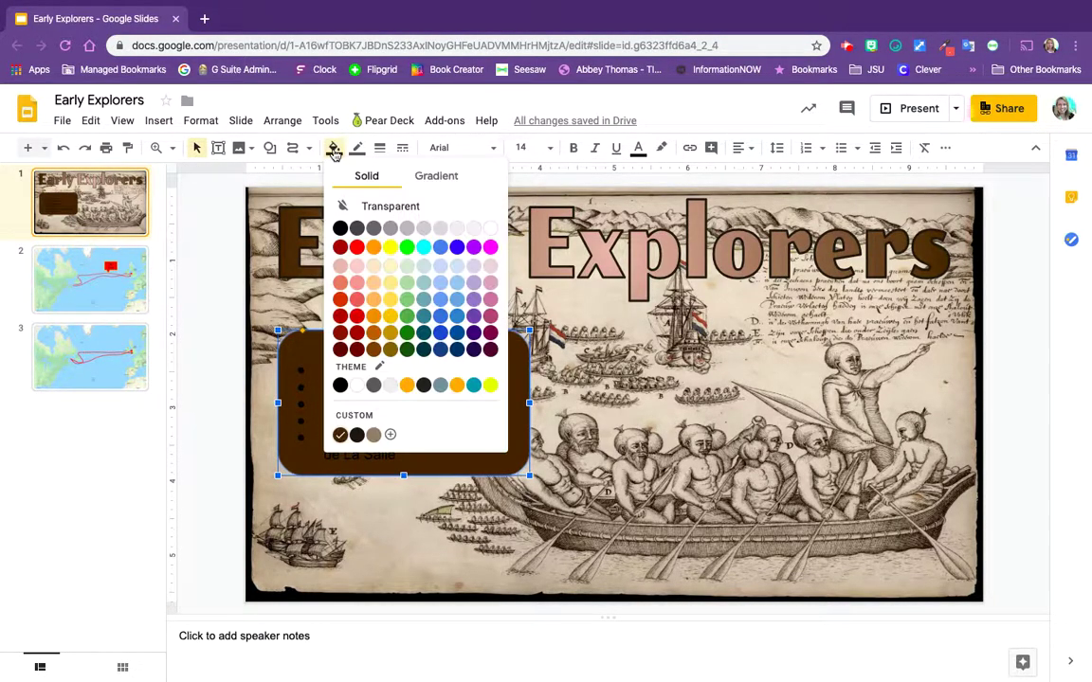
pyautogui.click(363, 418)
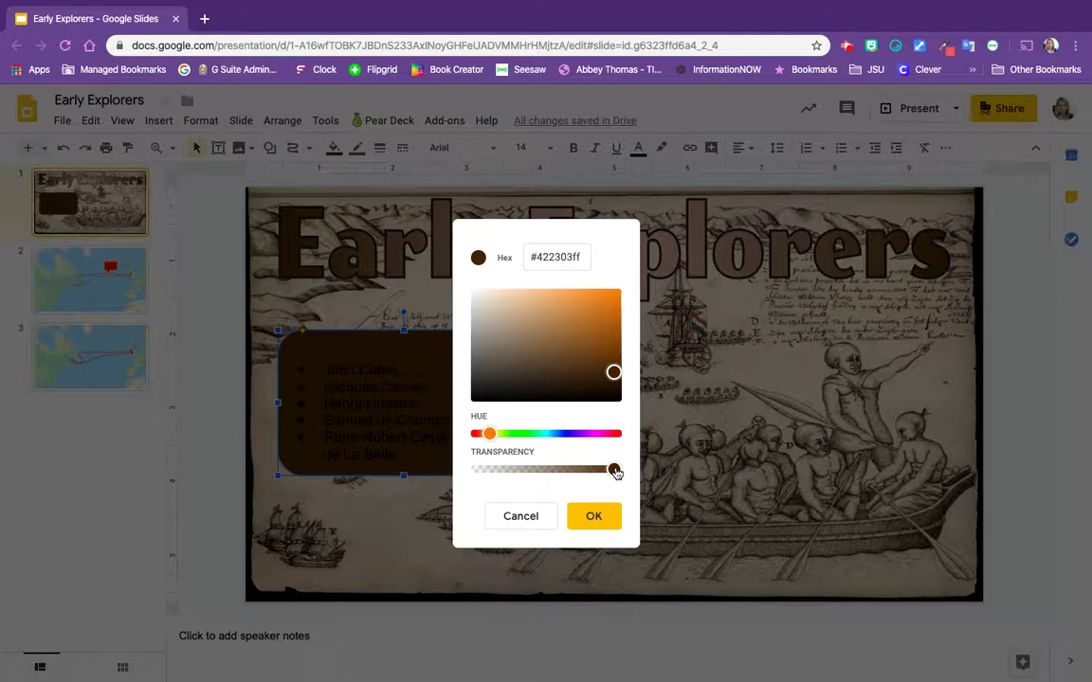
pyautogui.moveTo(614, 470); pyautogui.dragTo(569, 471)
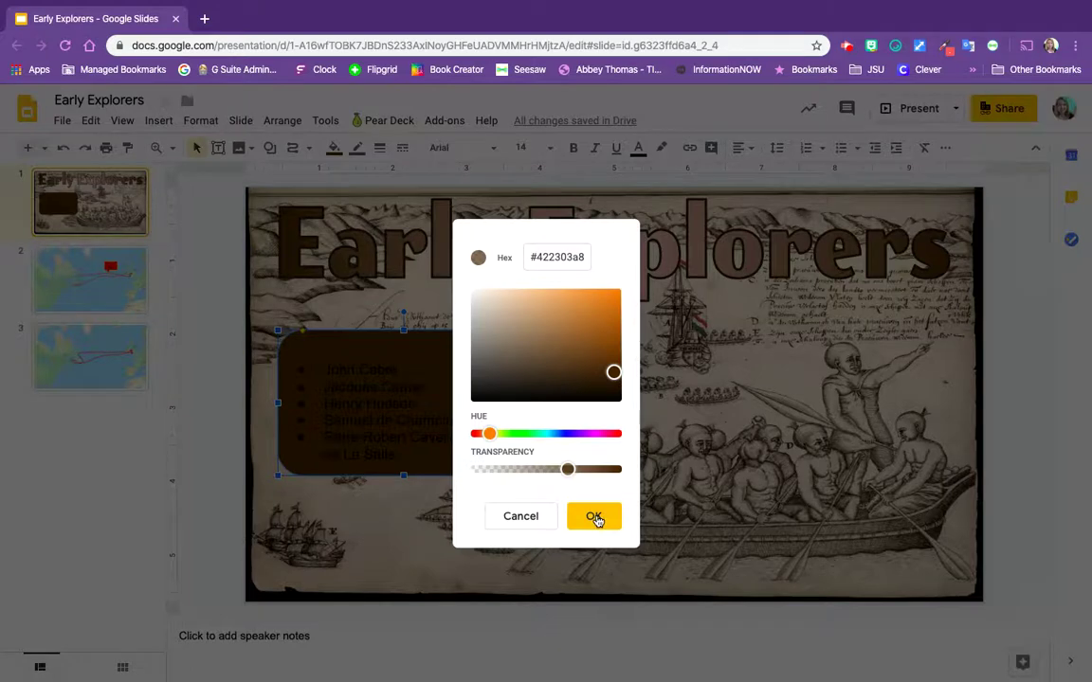
pyautogui.click(595, 517)
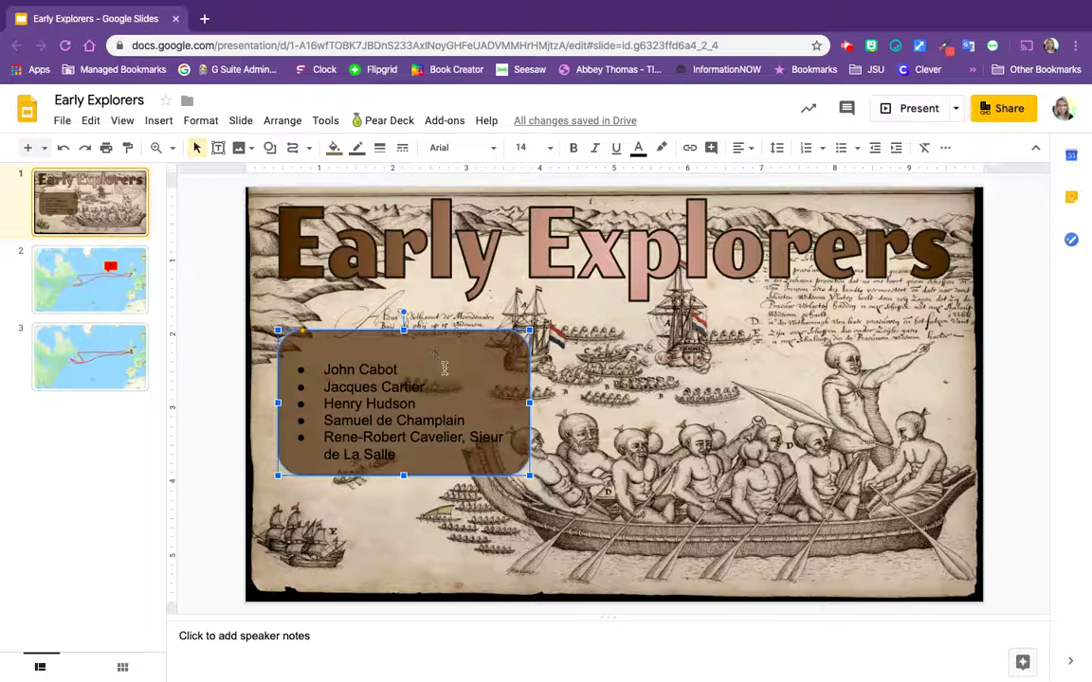
# Make the rounded rectangle's border transparent and clear the selection.
pyautogui.click(356, 149)
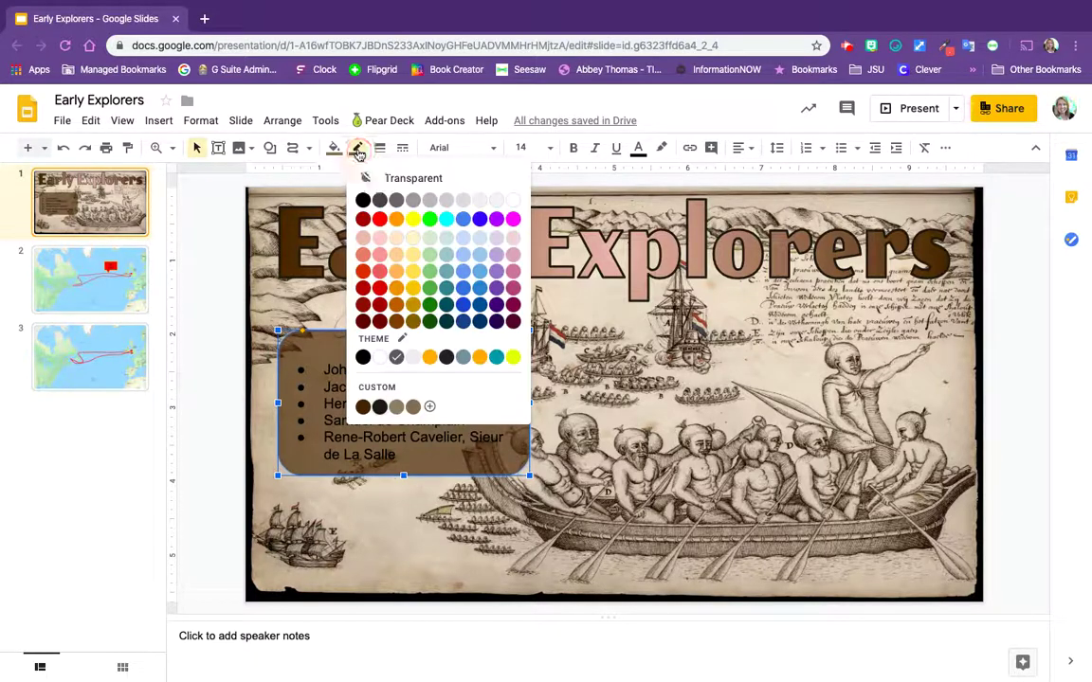
pyautogui.click(410, 180)
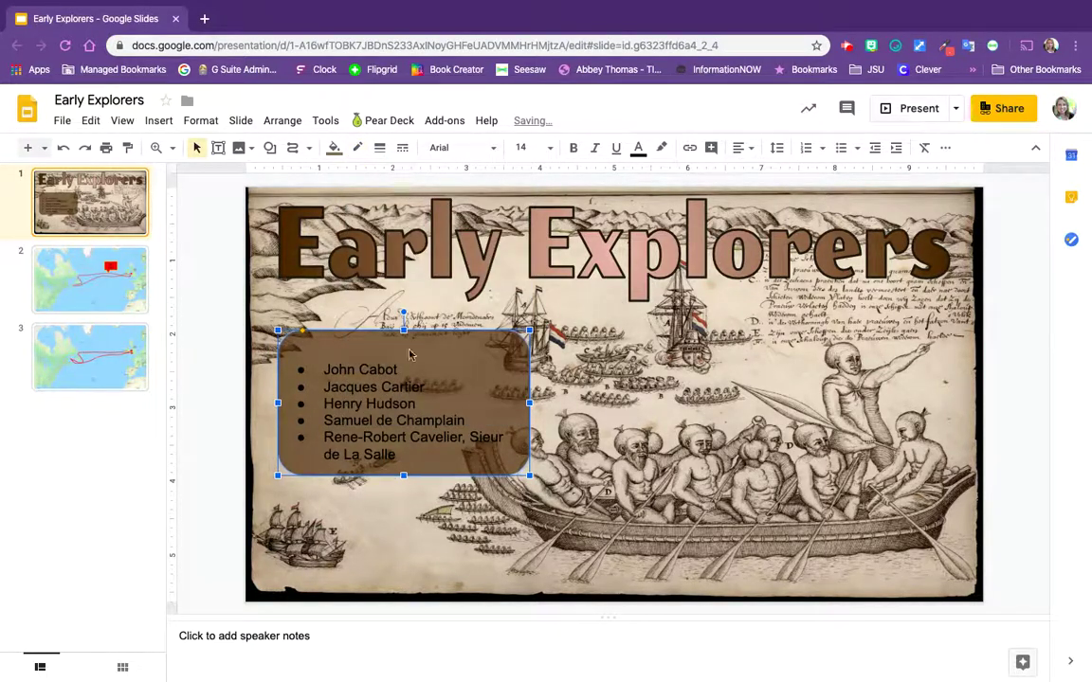
pyautogui.click(420, 497)
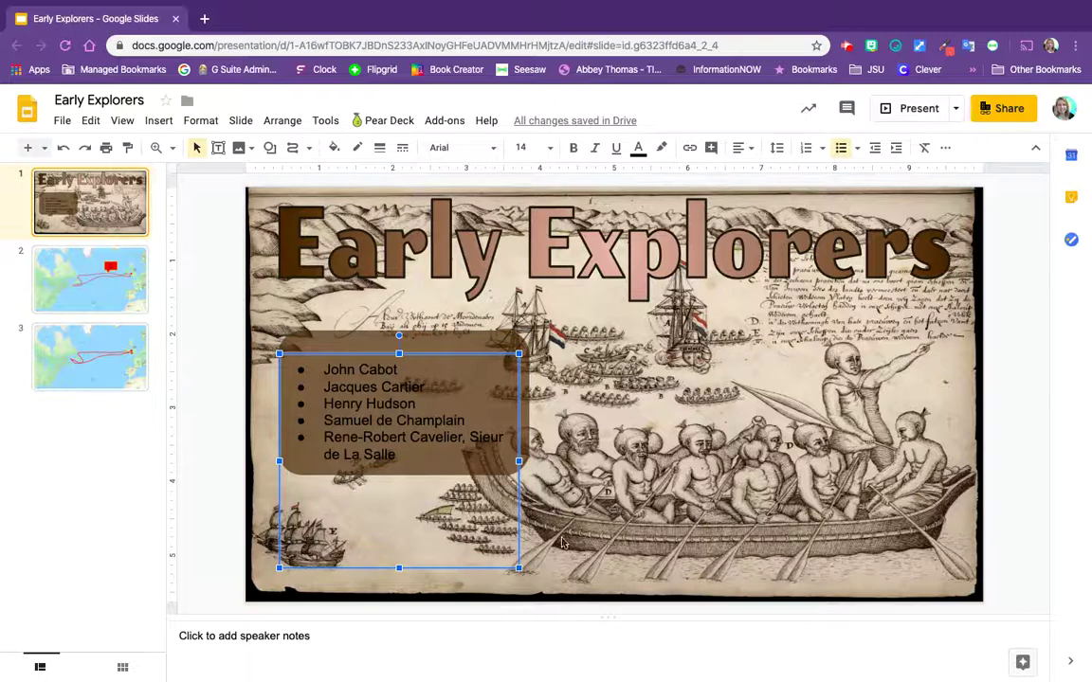
pyautogui.press('Escape')
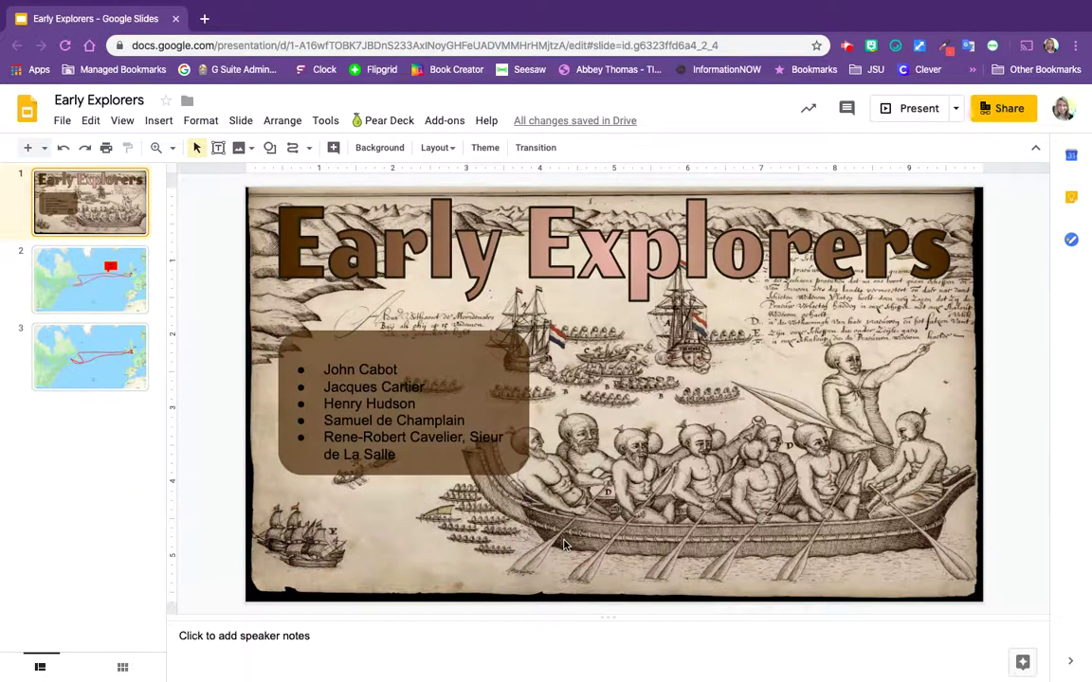
# Change the font of the whole explorer list to Poller One.
pyautogui.click(390, 451)
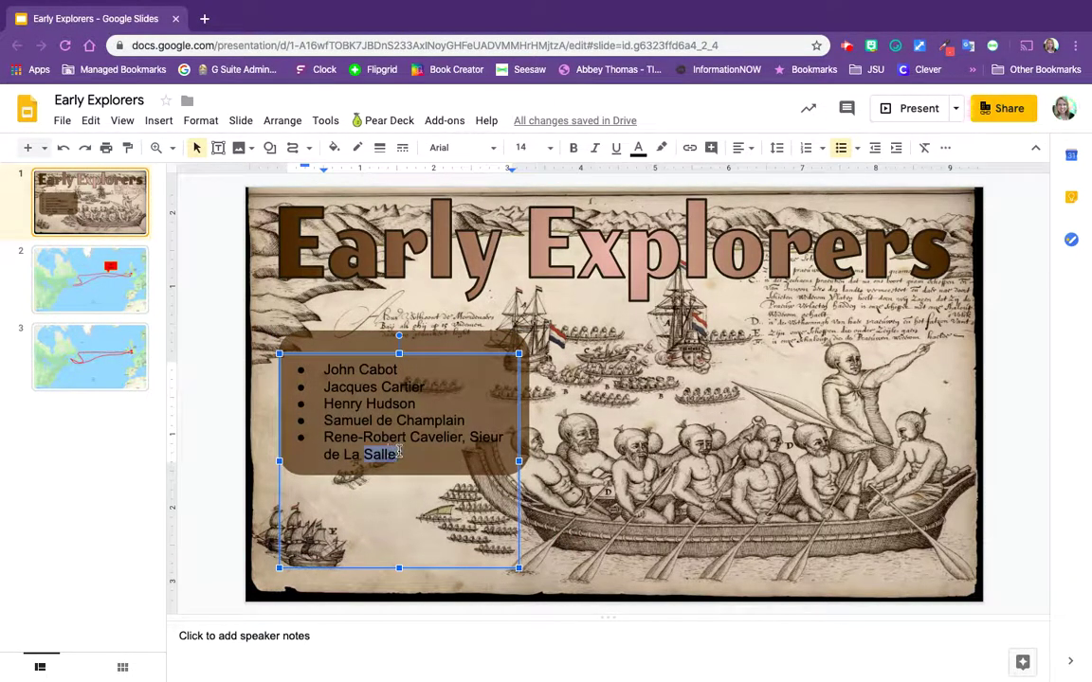
pyautogui.click(400, 453)
pyautogui.moveTo(399, 453); pyautogui.dragTo(268, 304)
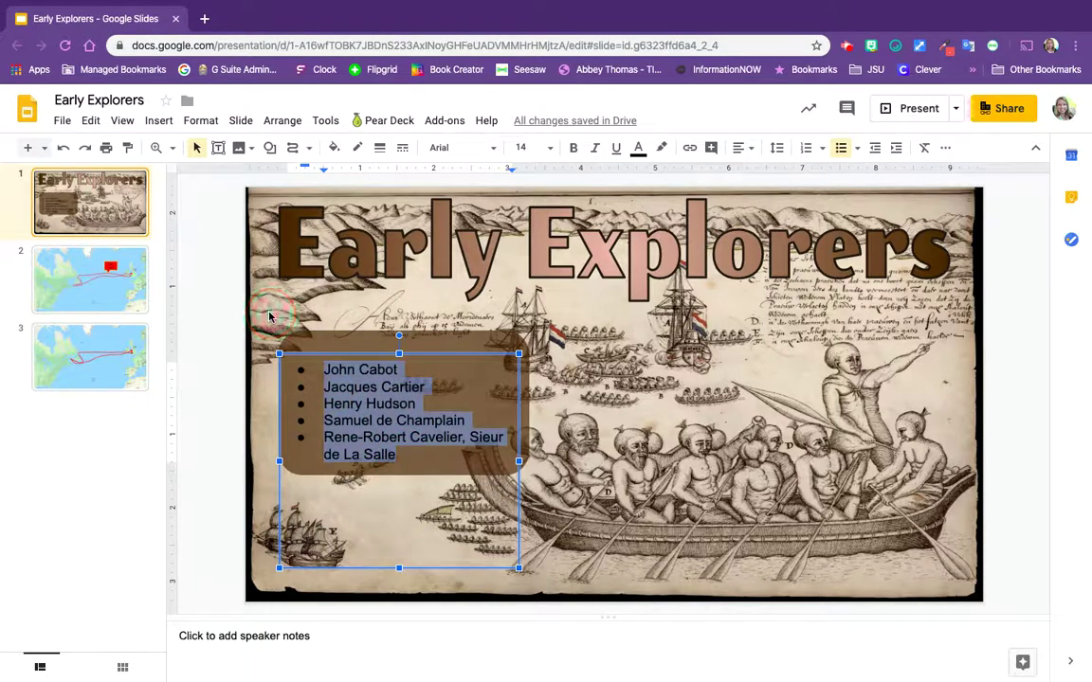
pyautogui.click(495, 149)
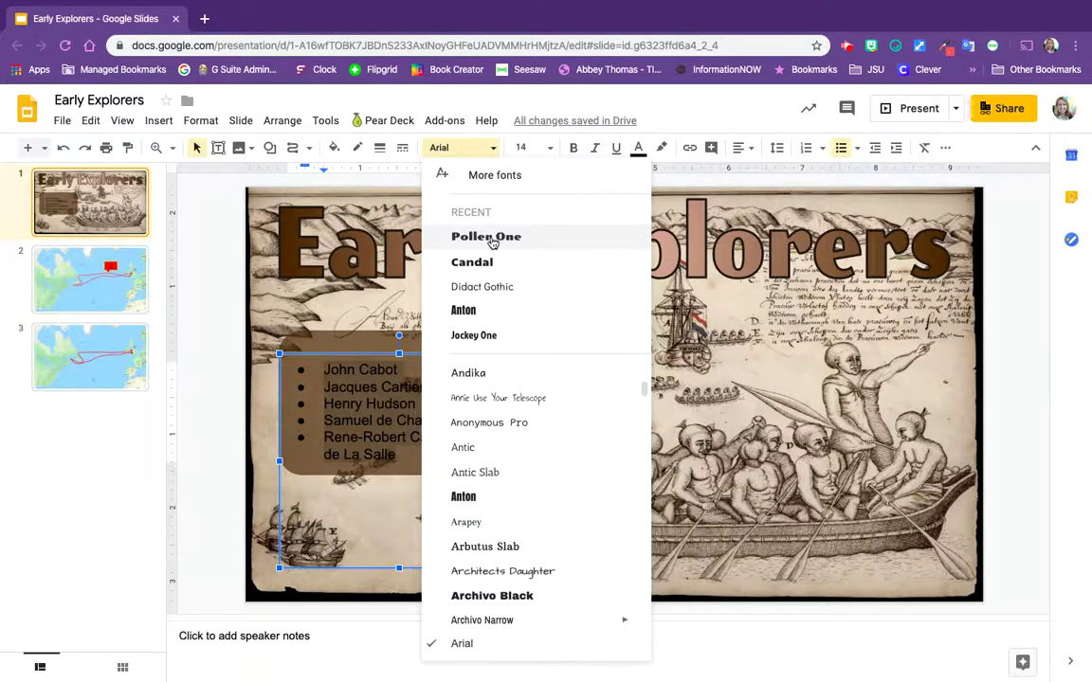
pyautogui.click(488, 237)
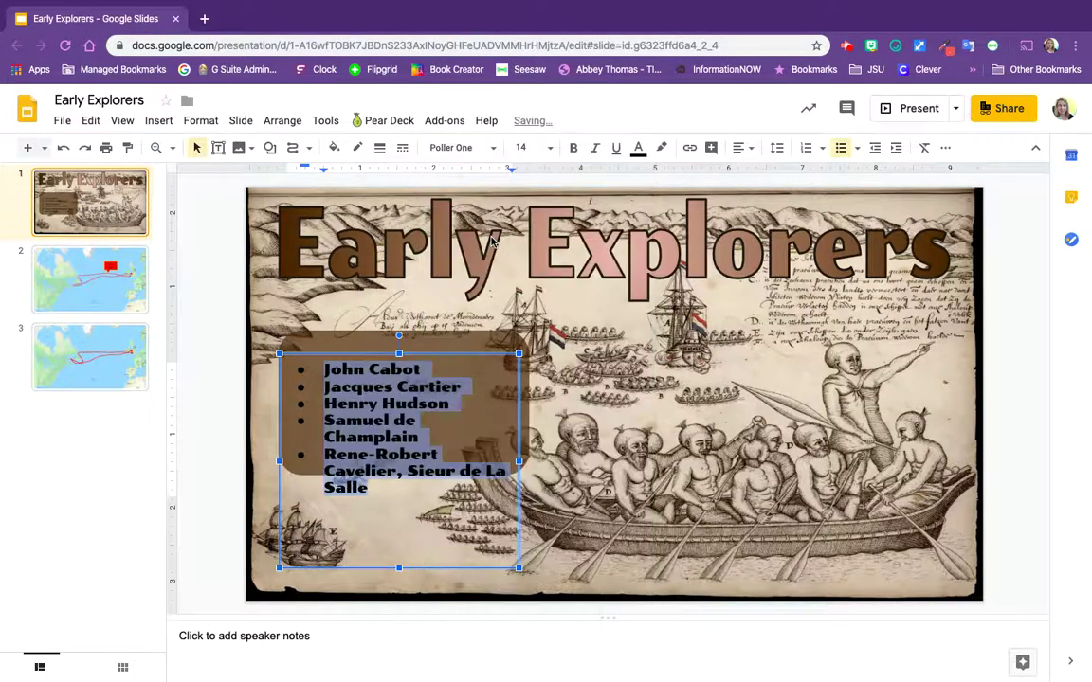
# Widen the list's text box, nudge it upward, and shorten its height to fit within the brown rectangle.
pyautogui.click(518, 352)
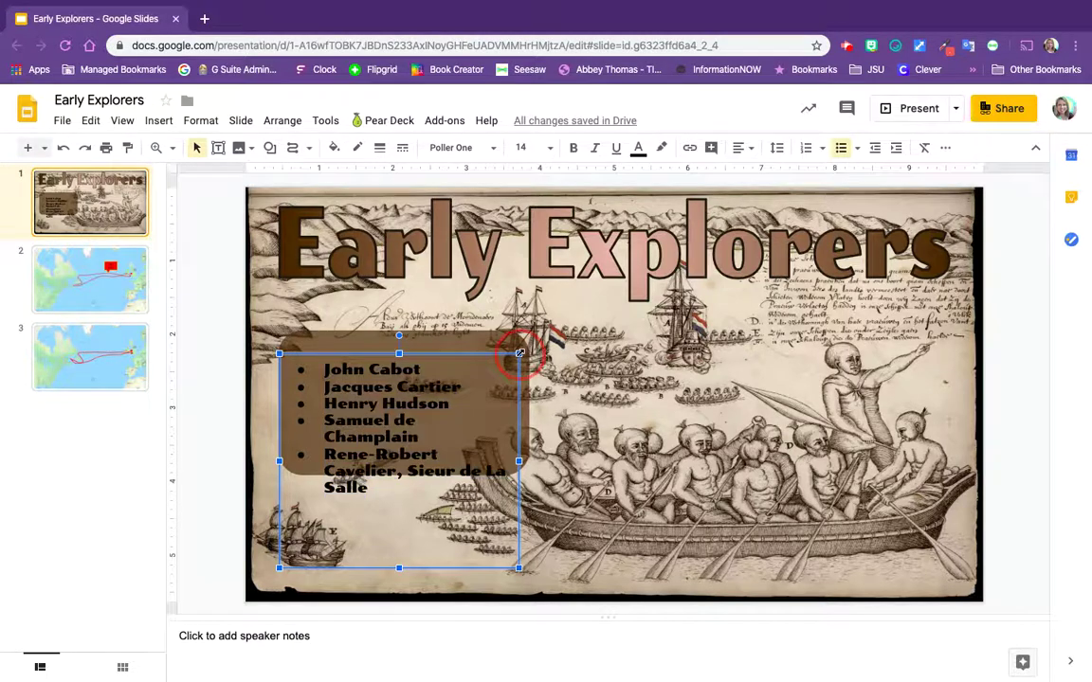
pyautogui.moveTo(538, 349); pyautogui.dragTo(538, 351)
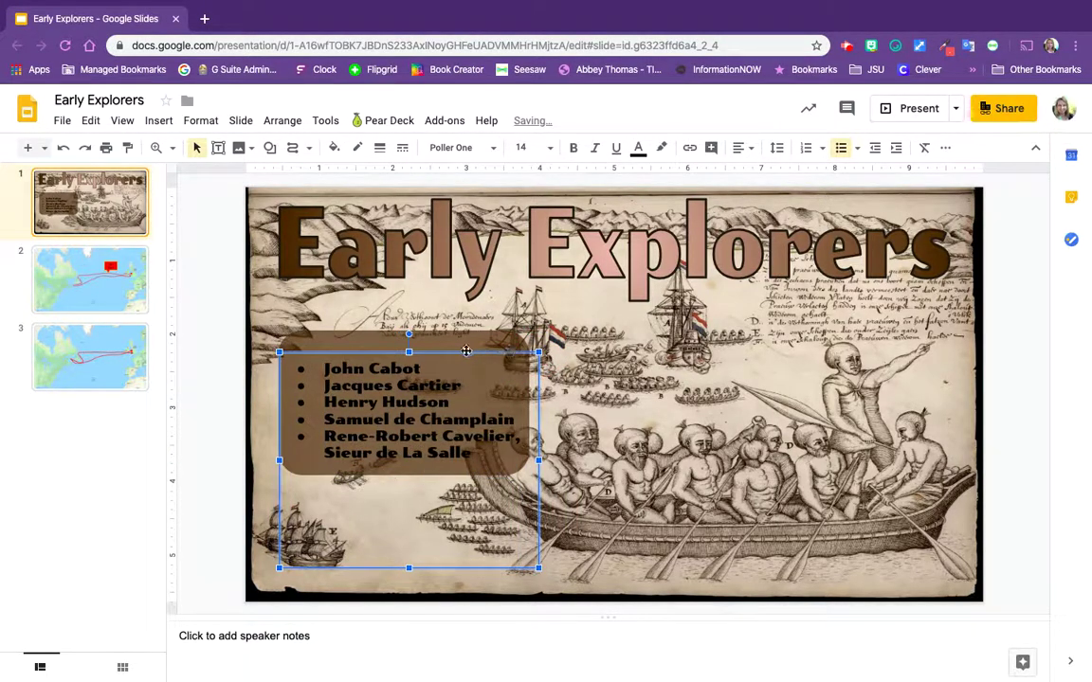
pyautogui.moveTo(464, 349); pyautogui.dragTo(464, 340)
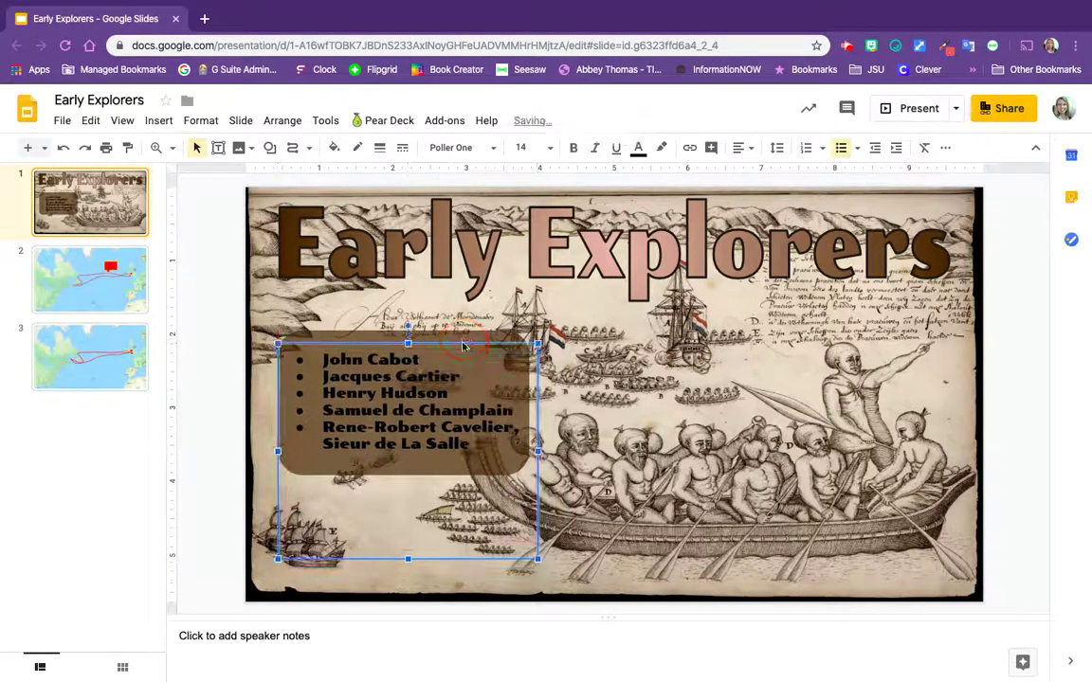
pyautogui.moveTo(407, 559); pyautogui.dragTo(412, 460)
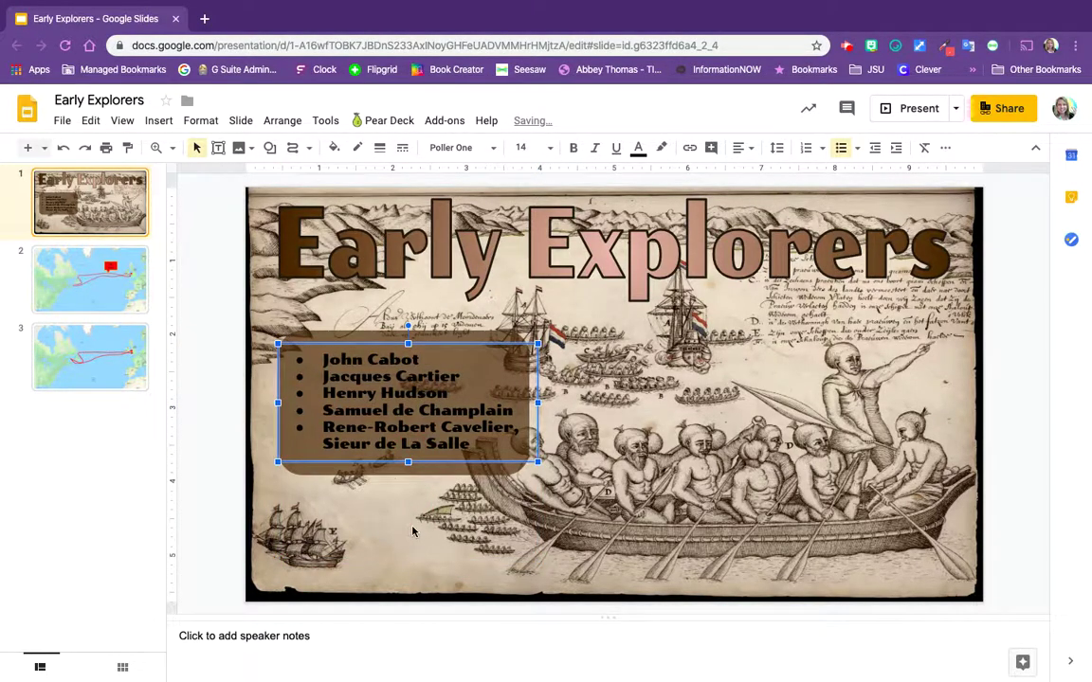
pyautogui.click(412, 532)
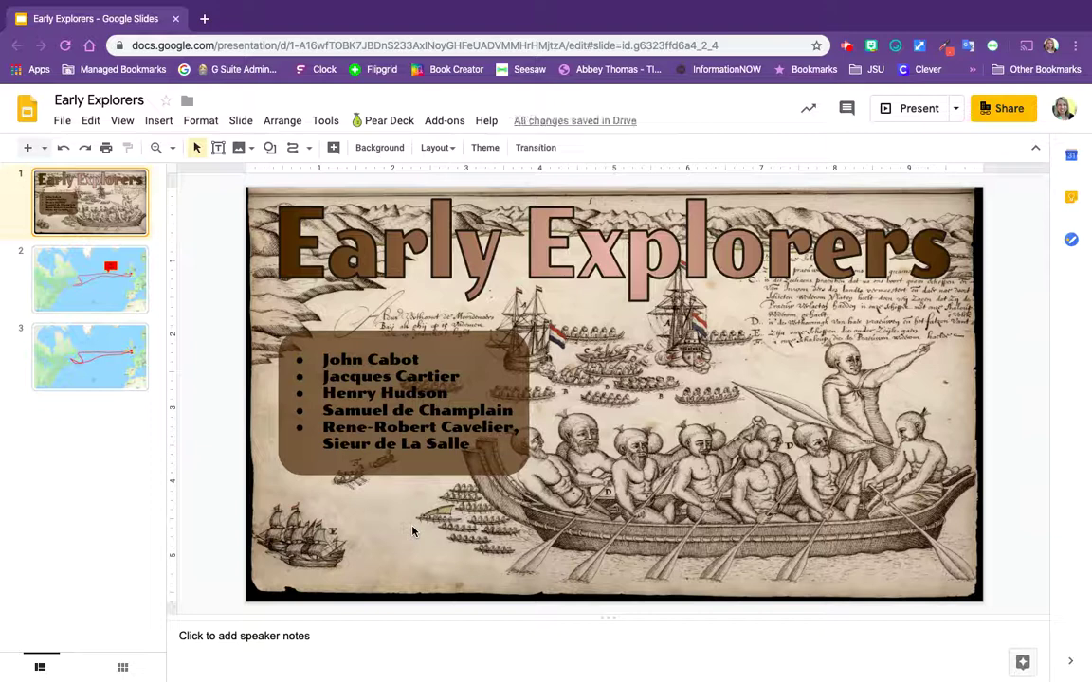